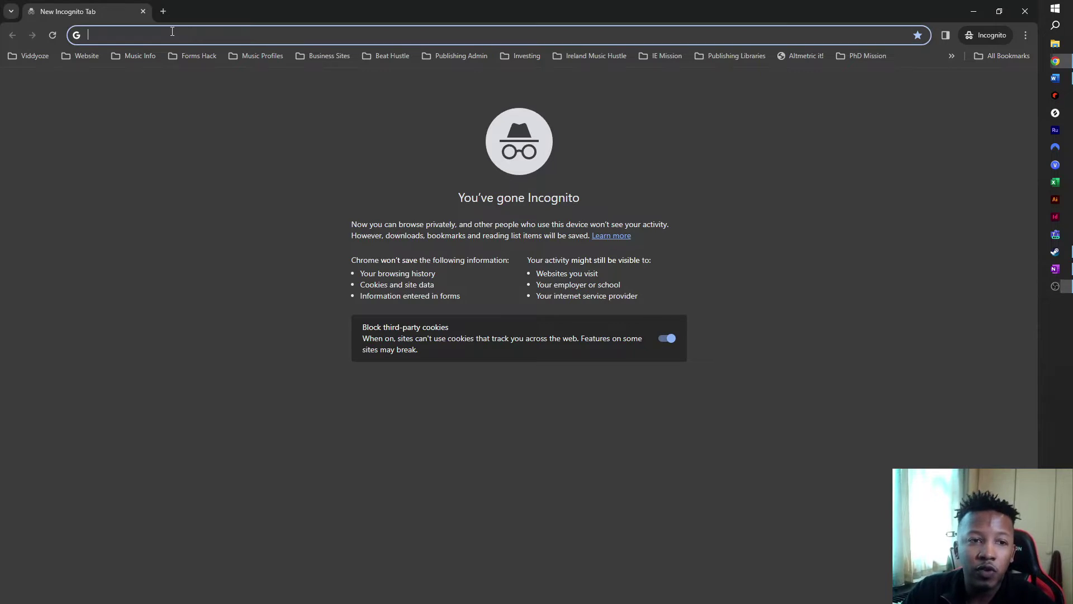
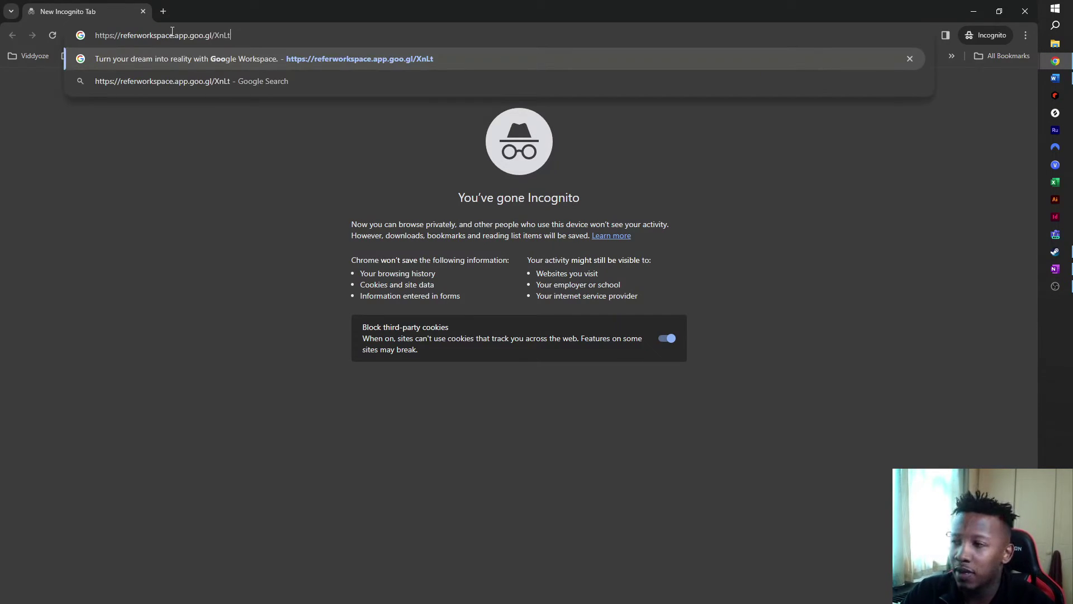
Step: Load the Workspace referral pricing page, review the plans, and start the Business Starter sign-up
{"action": "key", "text": "Return"}
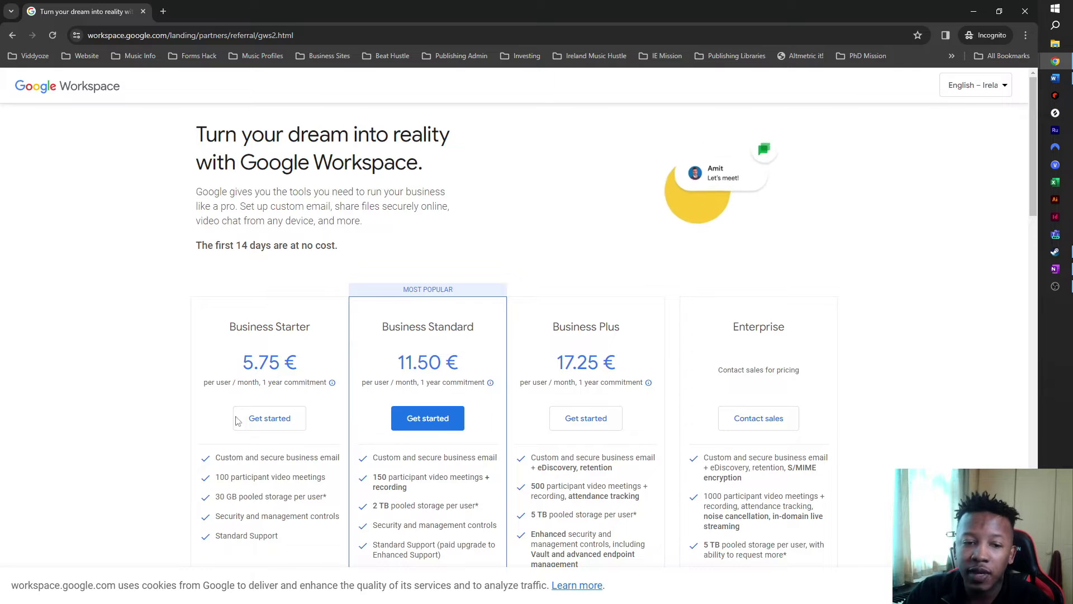
{"action": "scroll", "coordinate": [292, 338], "scroll_direction": "down", "scroll_amount": 2}
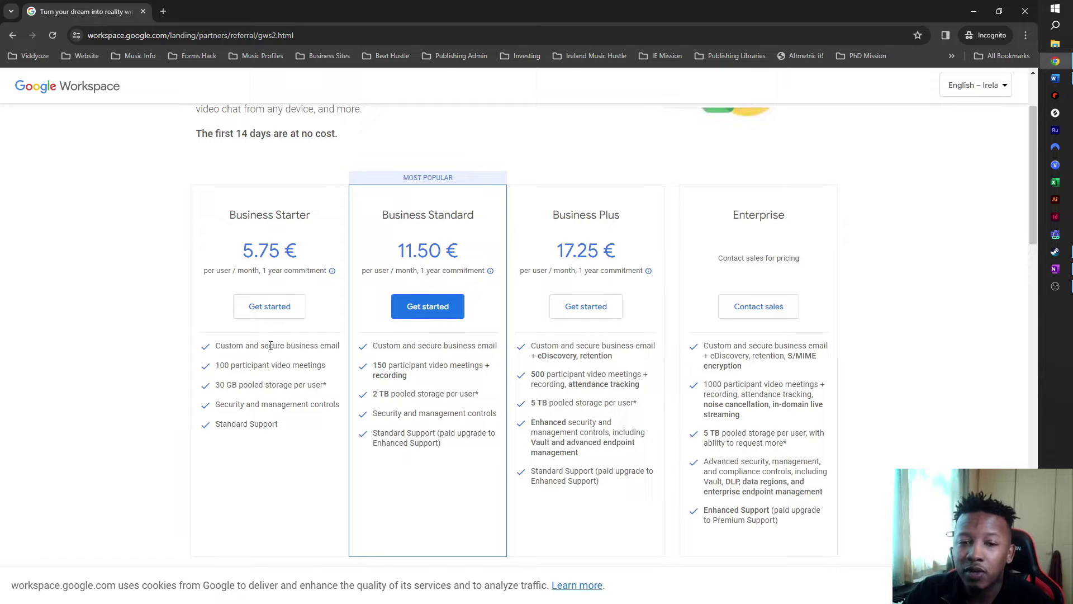
{"action": "scroll", "coordinate": [313, 391], "scroll_direction": "up", "scroll_amount": 2}
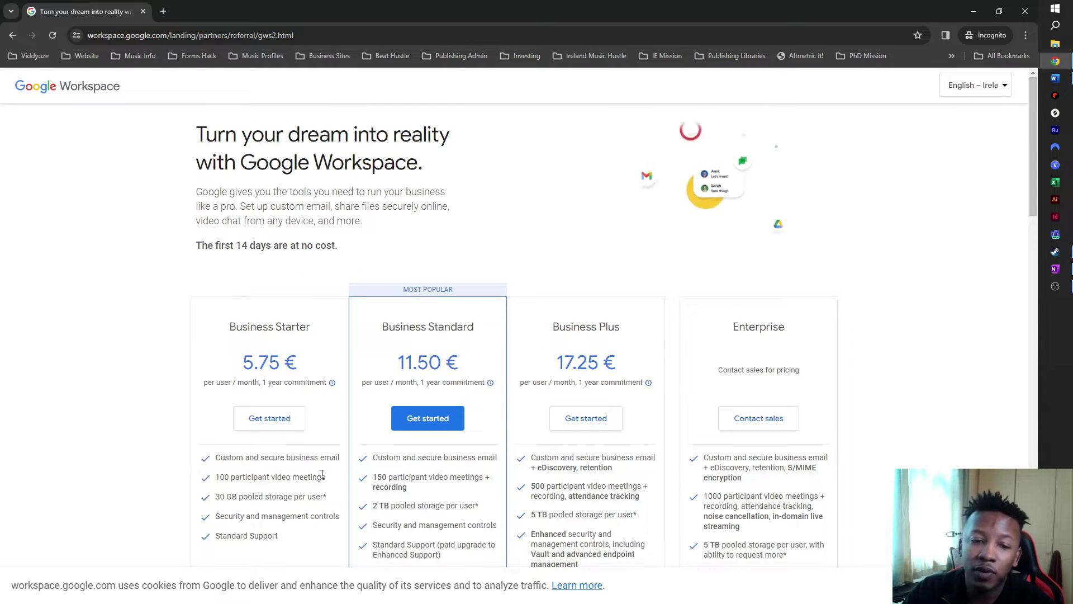
{"action": "scroll", "coordinate": [335, 413], "scroll_direction": "down", "scroll_amount": 1}
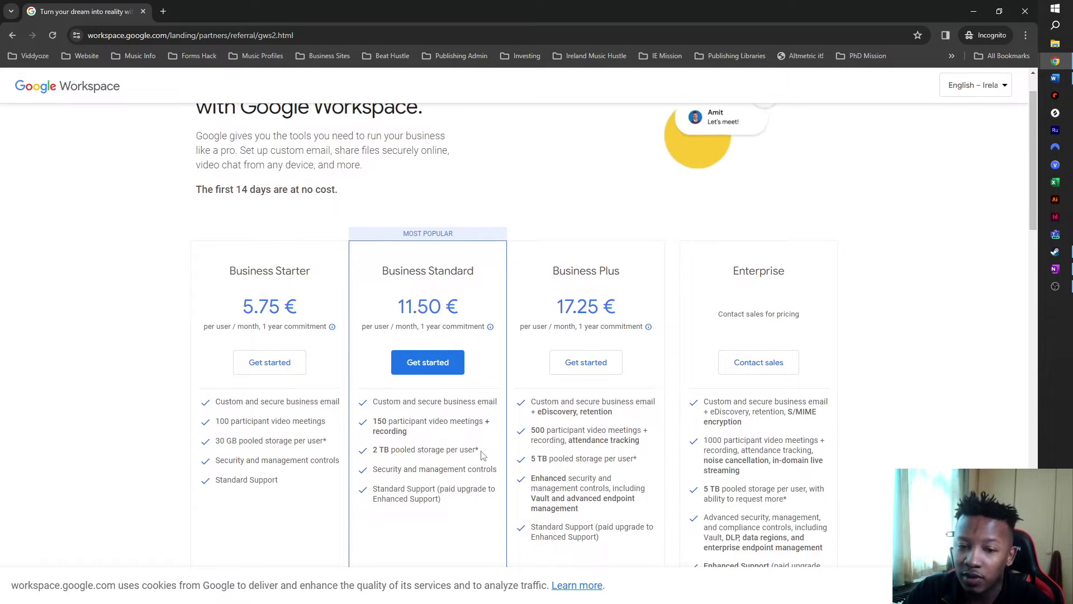
{"action": "scroll", "coordinate": [481, 458], "scroll_direction": "down", "scroll_amount": 2}
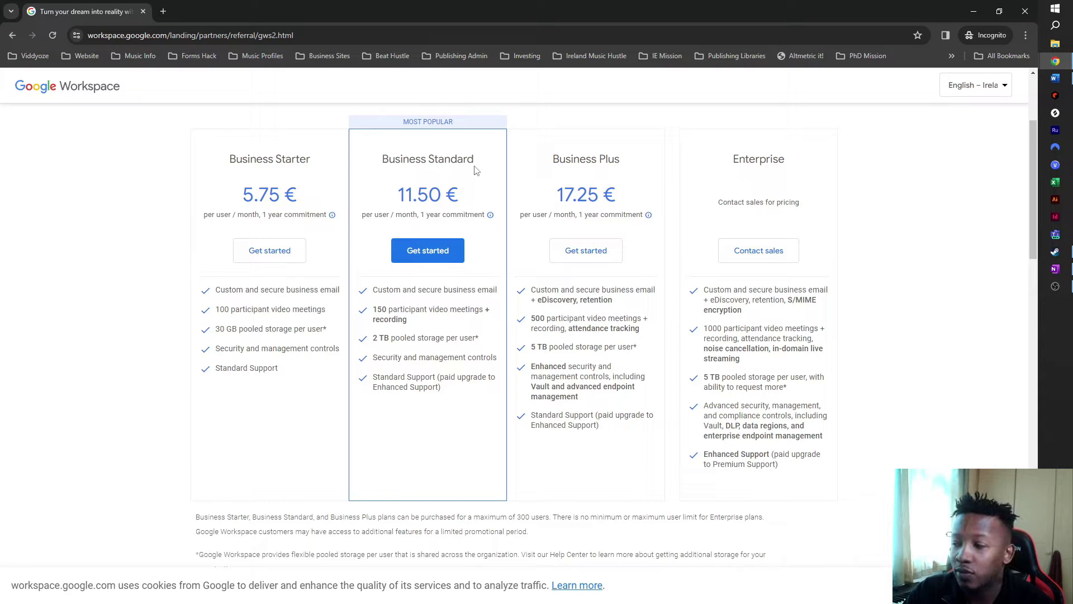
{"action": "left_click", "coordinate": [265, 259]}
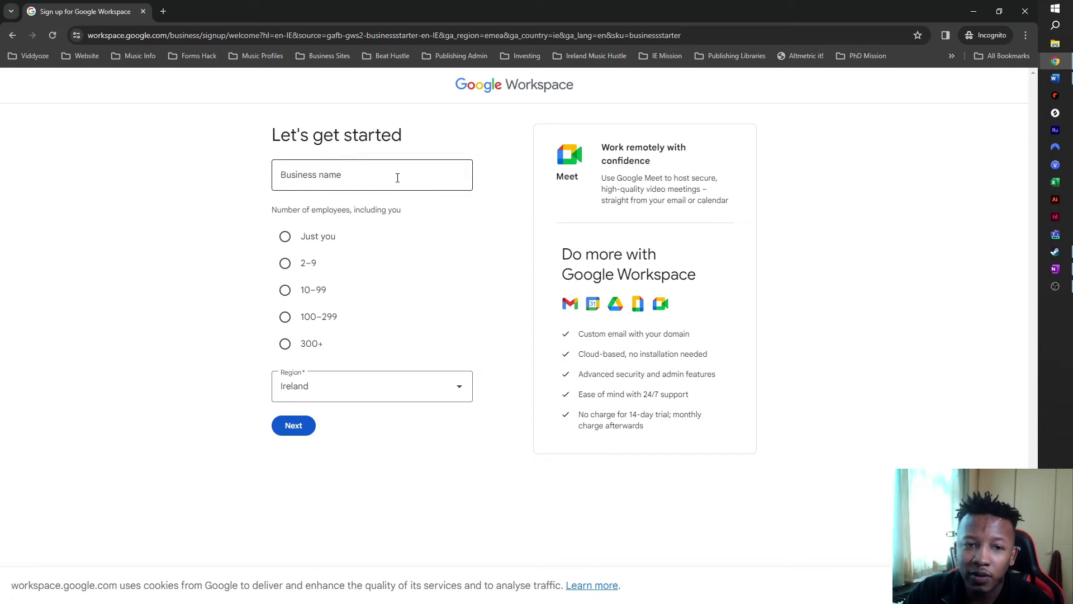
Step: Enter 'AHackula' as the business name, choose 'Just you' with Region Ireland, and continue
{"action": "left_click", "coordinate": [397, 177]}
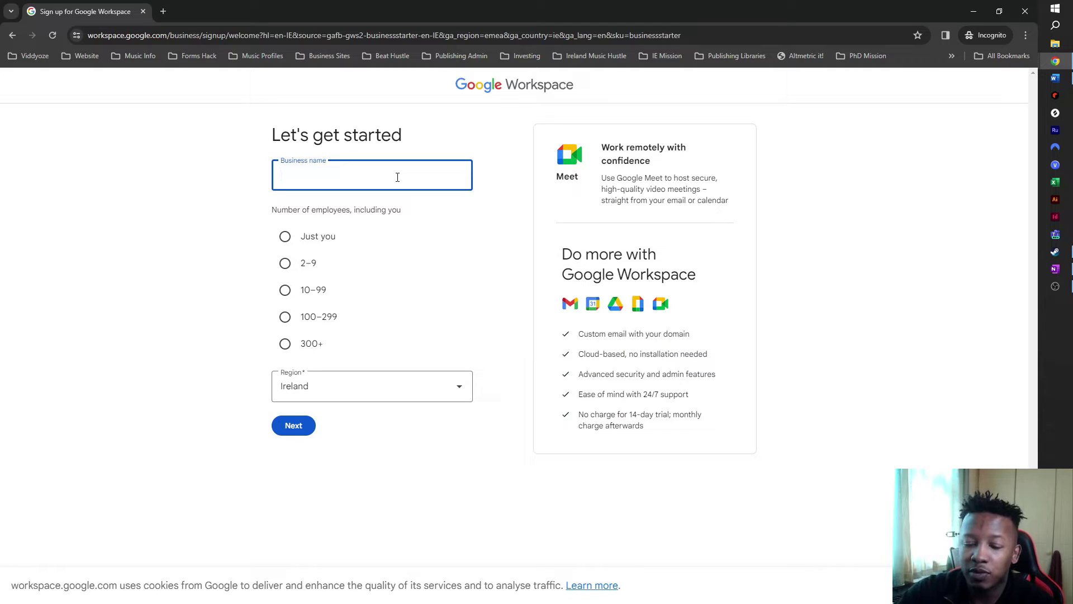
{"action": "type", "text": "AHackula"}
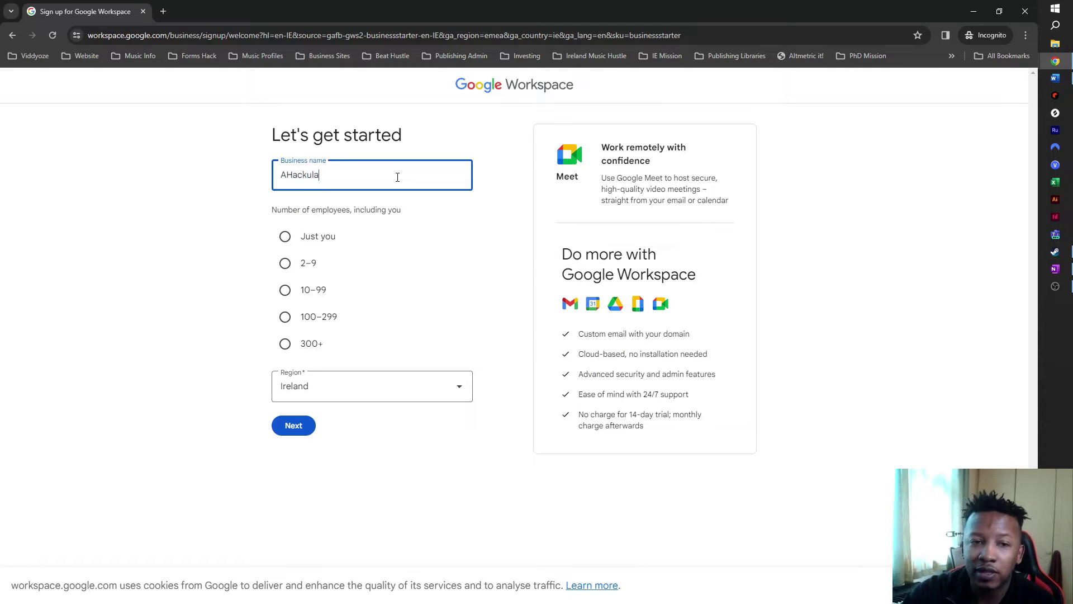
{"action": "left_click", "coordinate": [285, 175]}
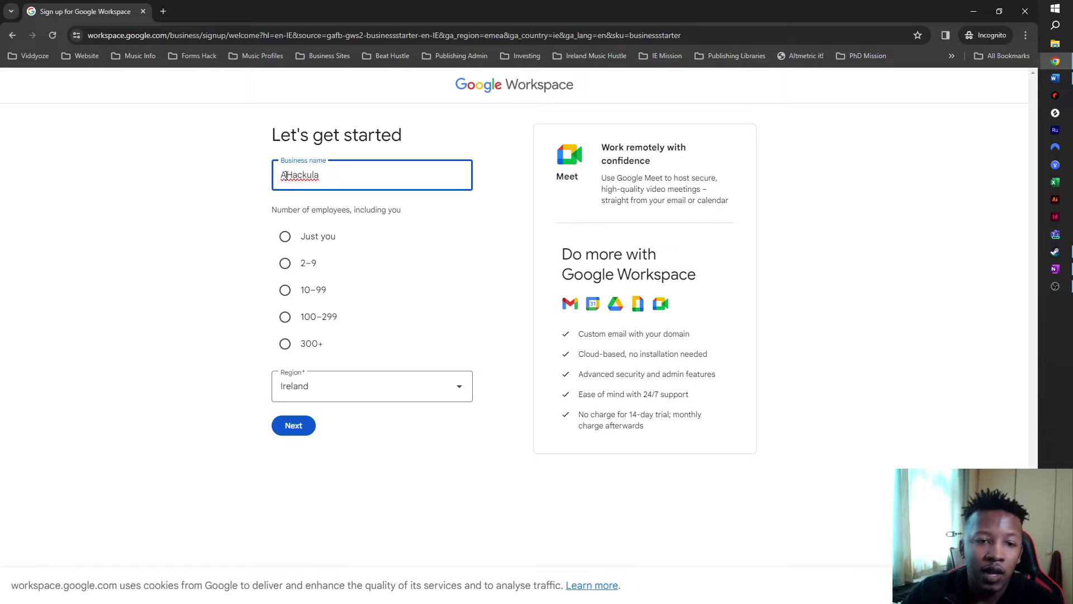
{"action": "left_click", "coordinate": [285, 237]}
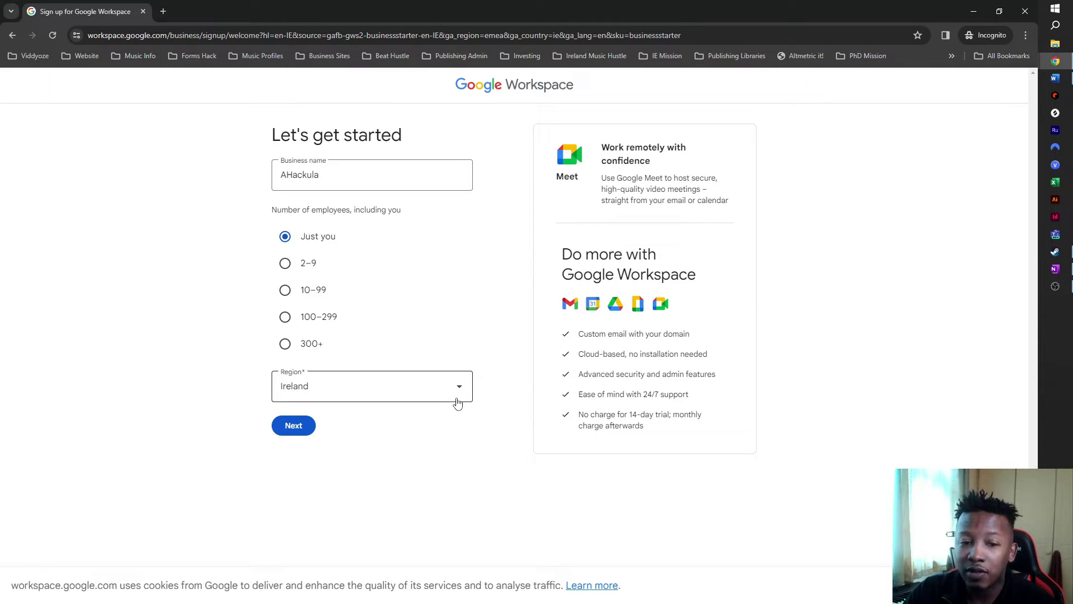
{"action": "left_click", "coordinate": [297, 427]}
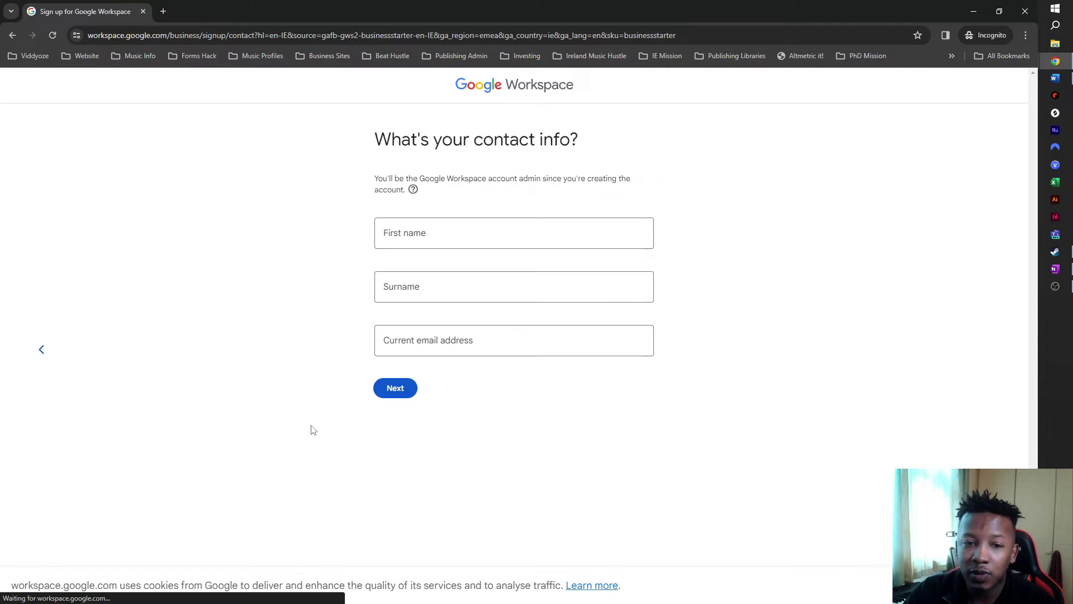
Step: Autofill the admin's name and current email, then choose to create a new Workspace account
{"action": "left_click", "coordinate": [447, 234]}
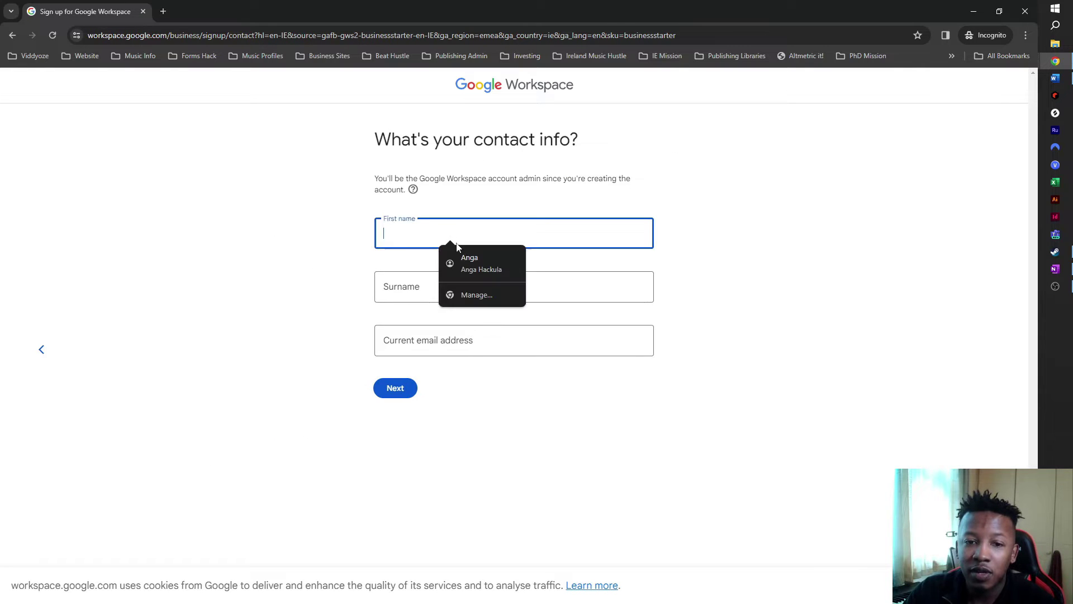
{"action": "left_click", "coordinate": [472, 263]}
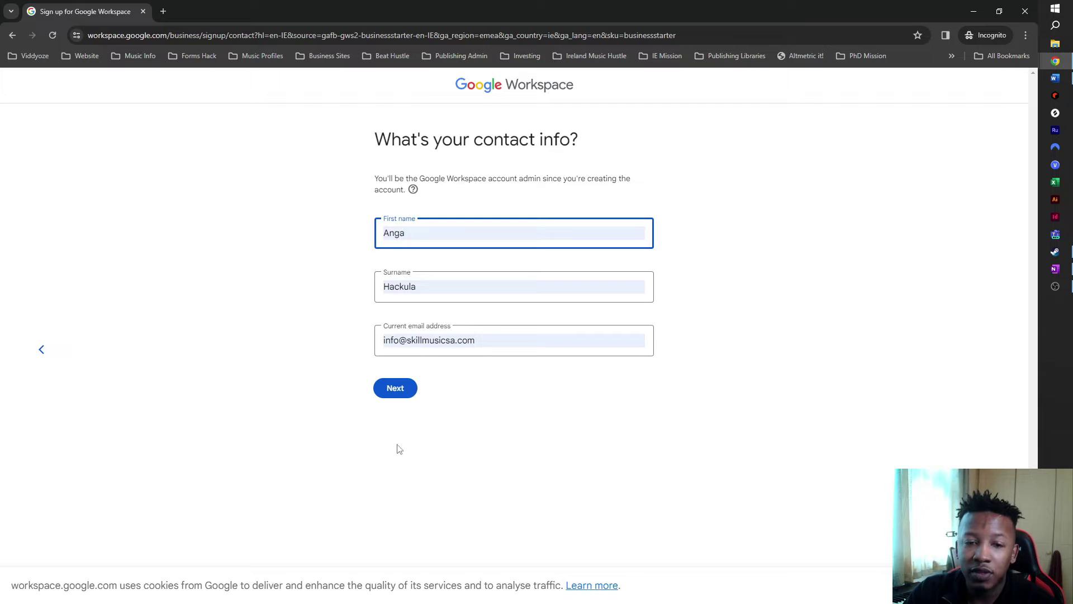
{"action": "left_click", "coordinate": [397, 393]}
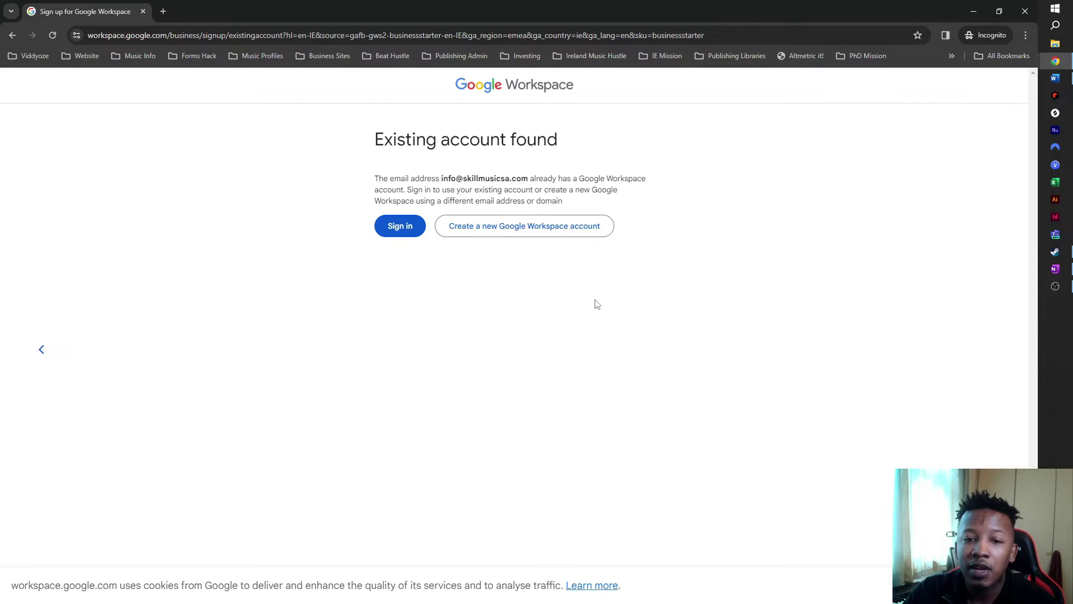
{"action": "left_click", "coordinate": [556, 230]}
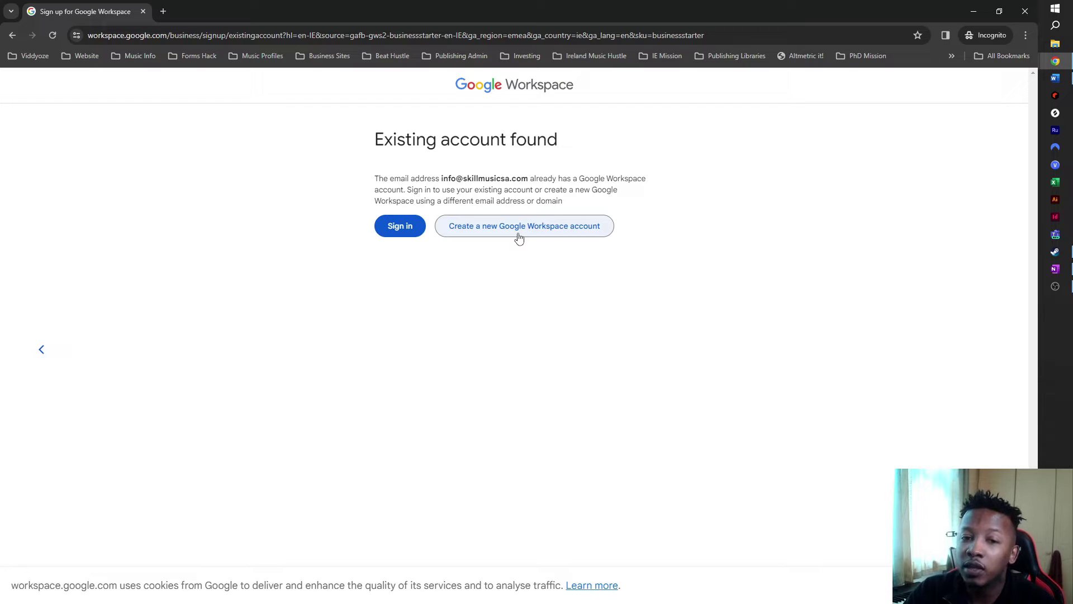
{"action": "left_click", "coordinate": [520, 237]}
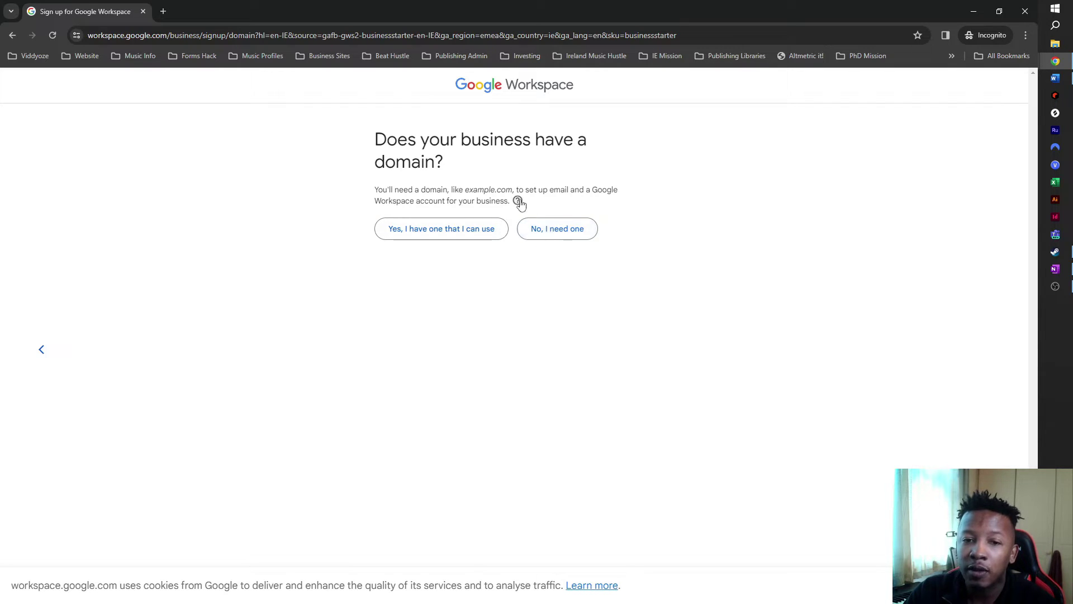
Step: Choose to get a new domain, search 'ahackula', and pick ahackula.com at €12.00 per year
{"action": "mouse_move", "coordinate": [519, 203]}
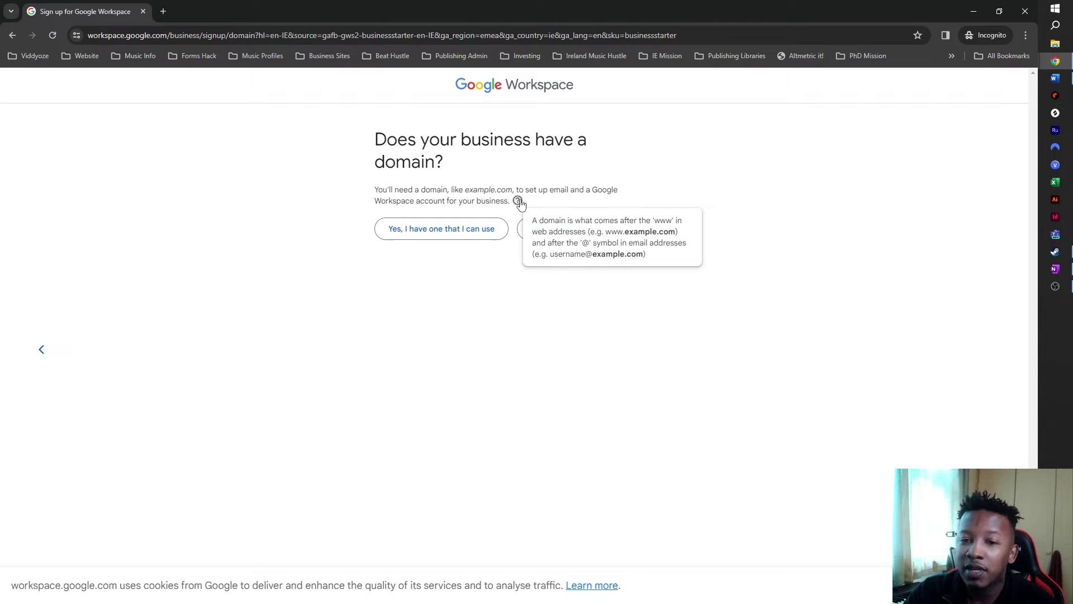
{"action": "left_click", "coordinate": [675, 164]}
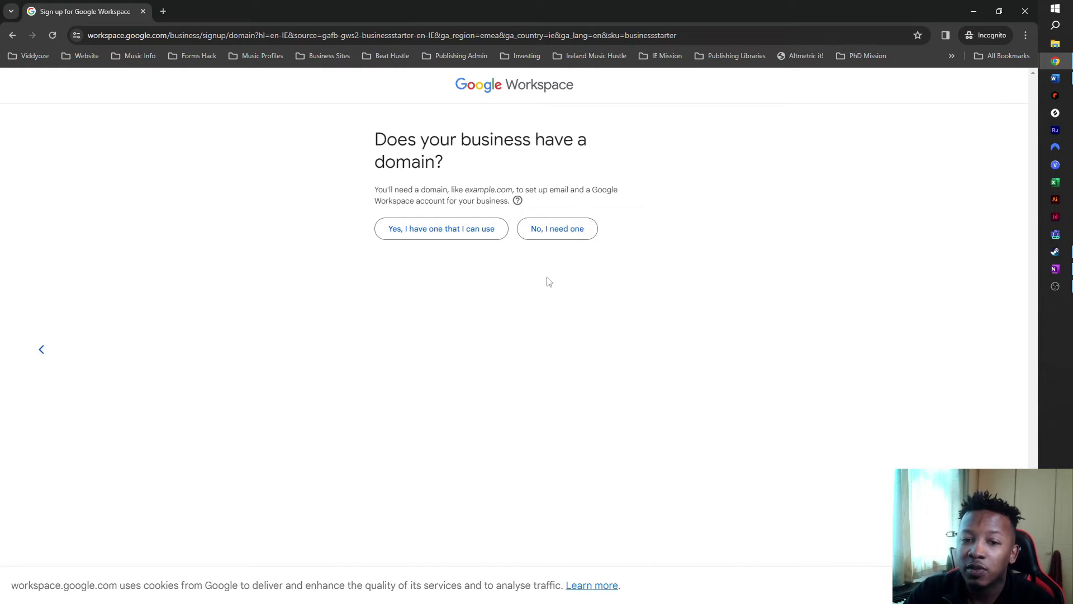
{"action": "left_click", "coordinate": [546, 241]}
{"action": "left_click", "coordinate": [518, 249]}
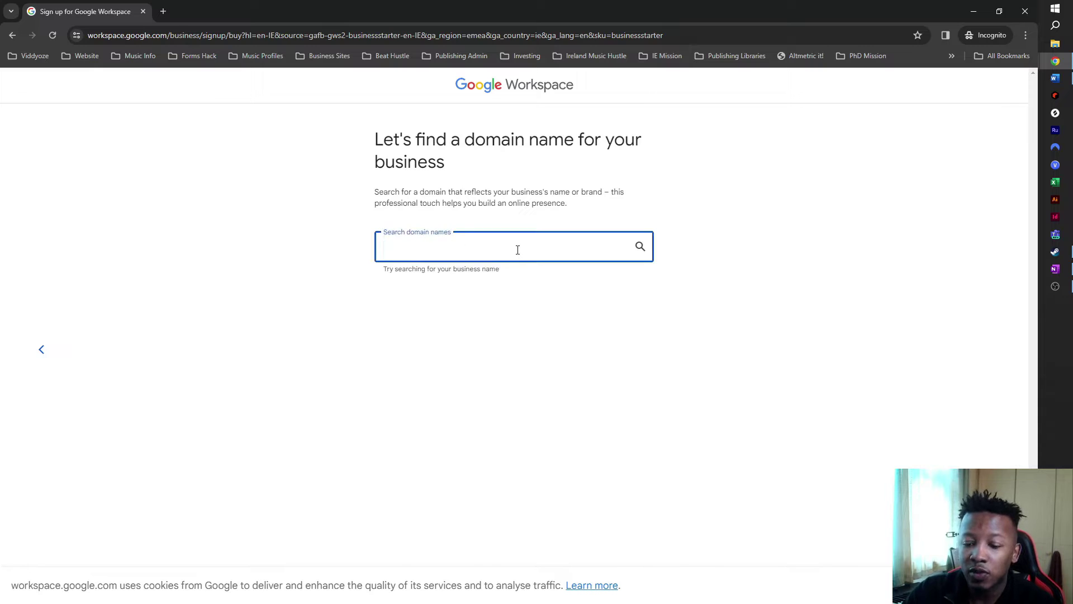
{"action": "type", "text": "ahackula"}
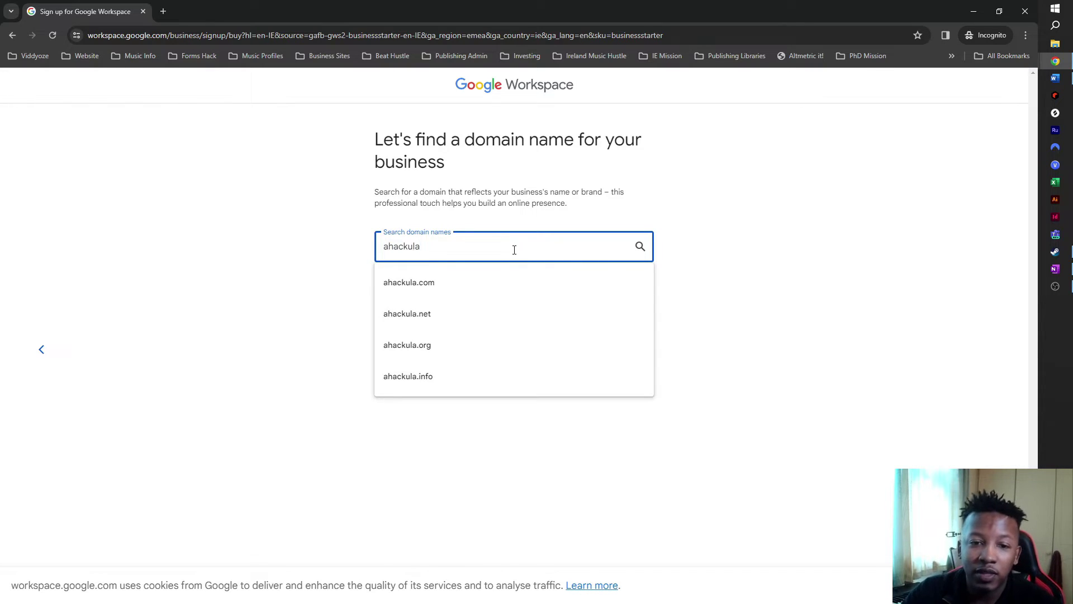
{"action": "left_click", "coordinate": [463, 285]}
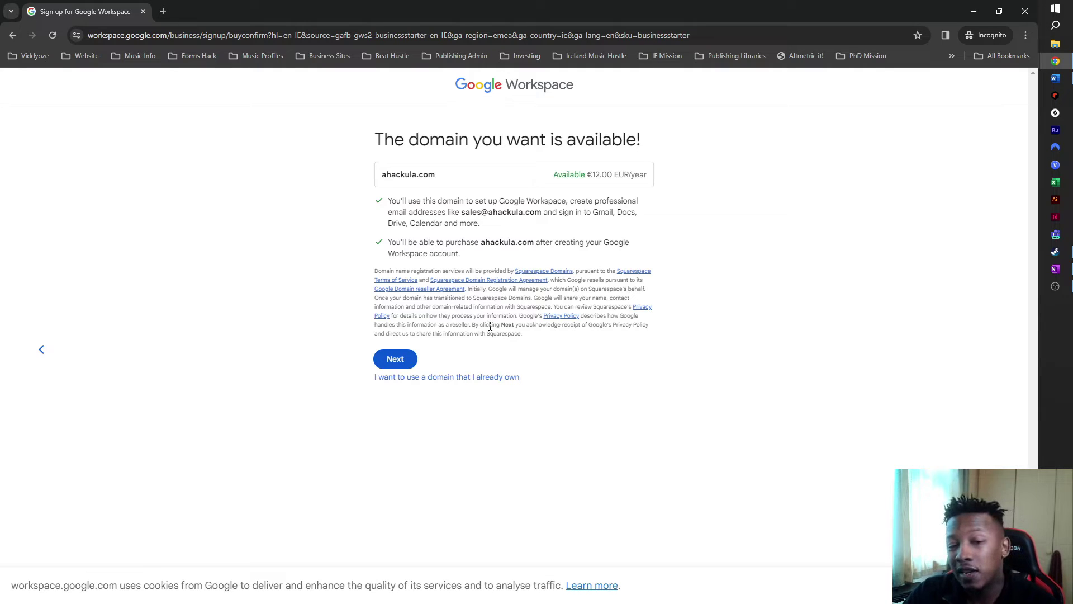
{"action": "left_click", "coordinate": [393, 361]}
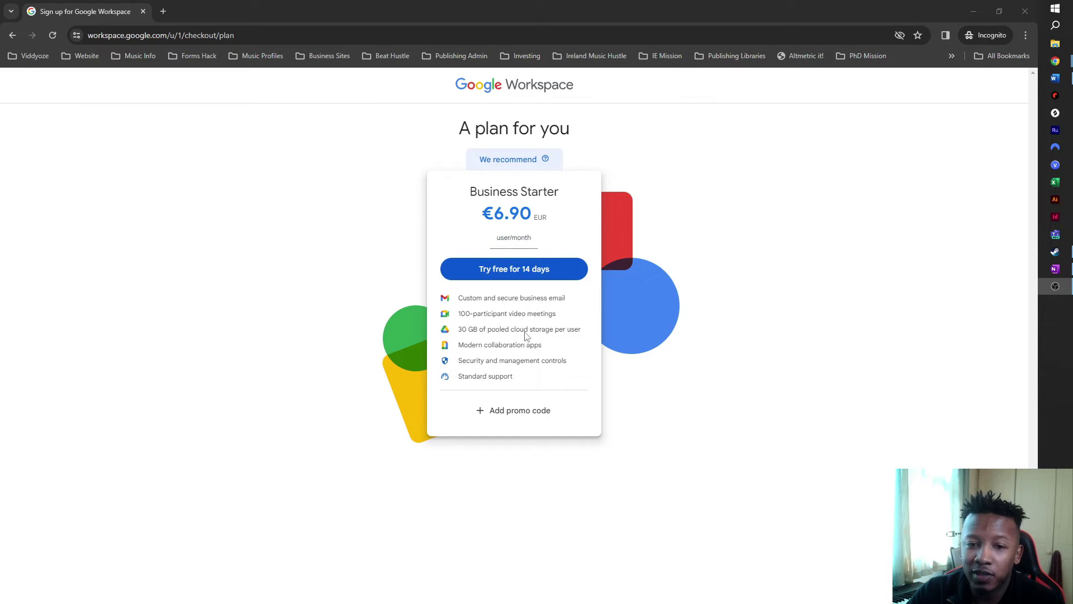
Step: Start the 14-day free trial of Business Starter at €6.90 per user/month
{"action": "left_click", "coordinate": [512, 274]}
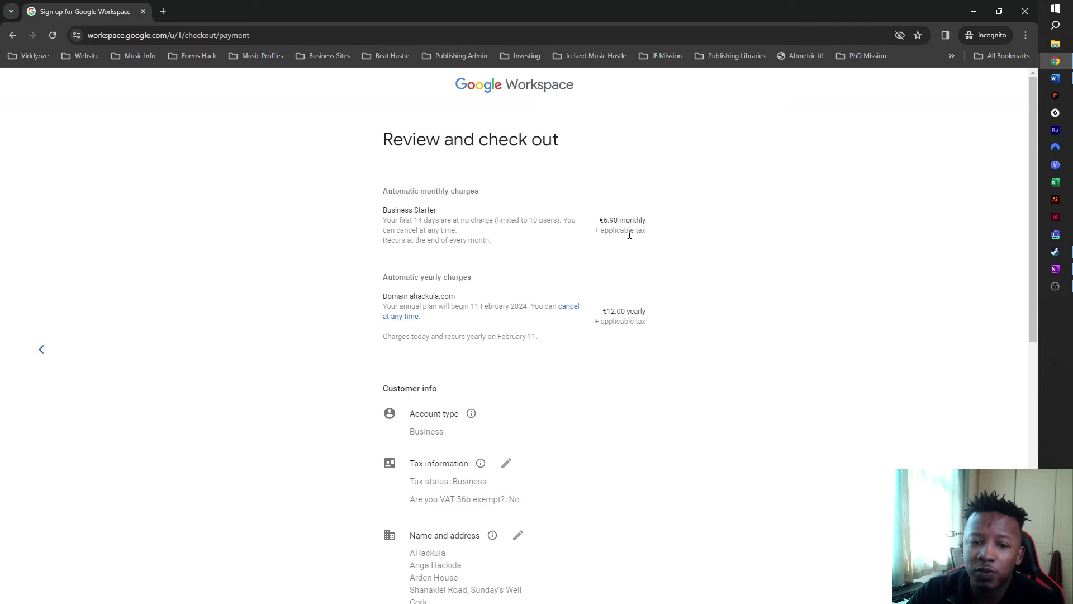
Step: Review the Business Starter and ahackula.com order, add card details, and agree to continue
{"action": "scroll", "coordinate": [566, 254], "scroll_direction": "down", "scroll_amount": 4}
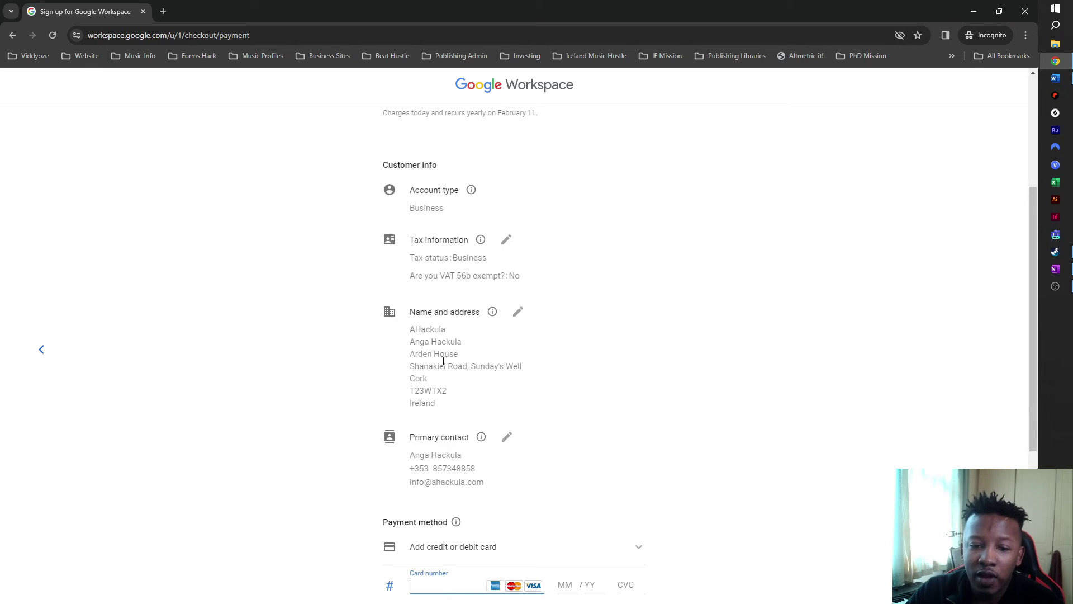
{"action": "scroll", "coordinate": [444, 361], "scroll_direction": "down", "scroll_amount": 3}
{"action": "scroll", "coordinate": [496, 402], "scroll_direction": "up", "scroll_amount": 4}
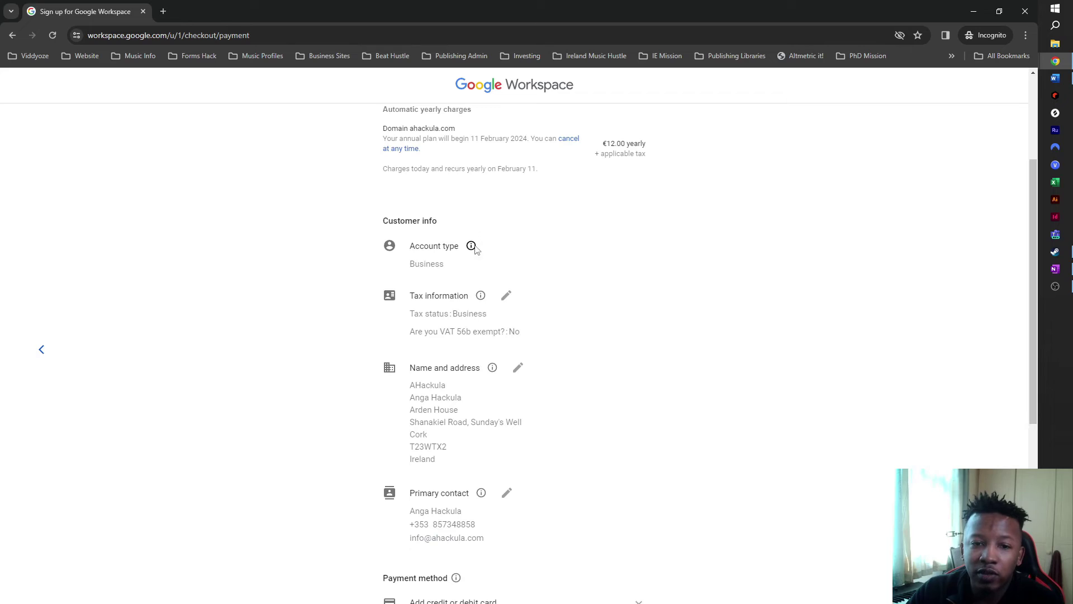
{"action": "mouse_move", "coordinate": [470, 250]}
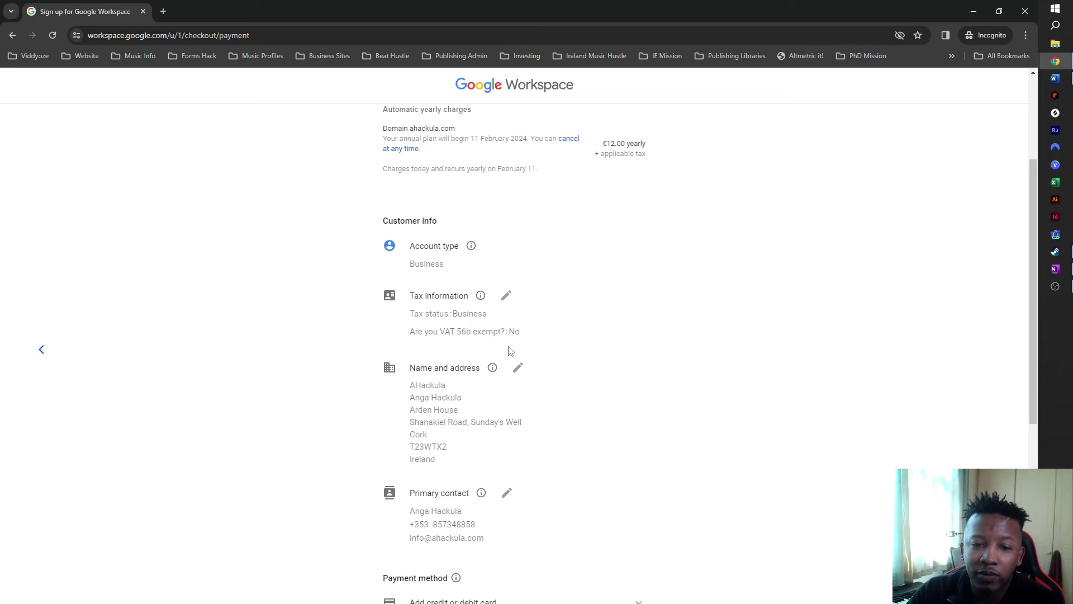
{"action": "scroll", "coordinate": [509, 351], "scroll_direction": "down", "scroll_amount": 2}
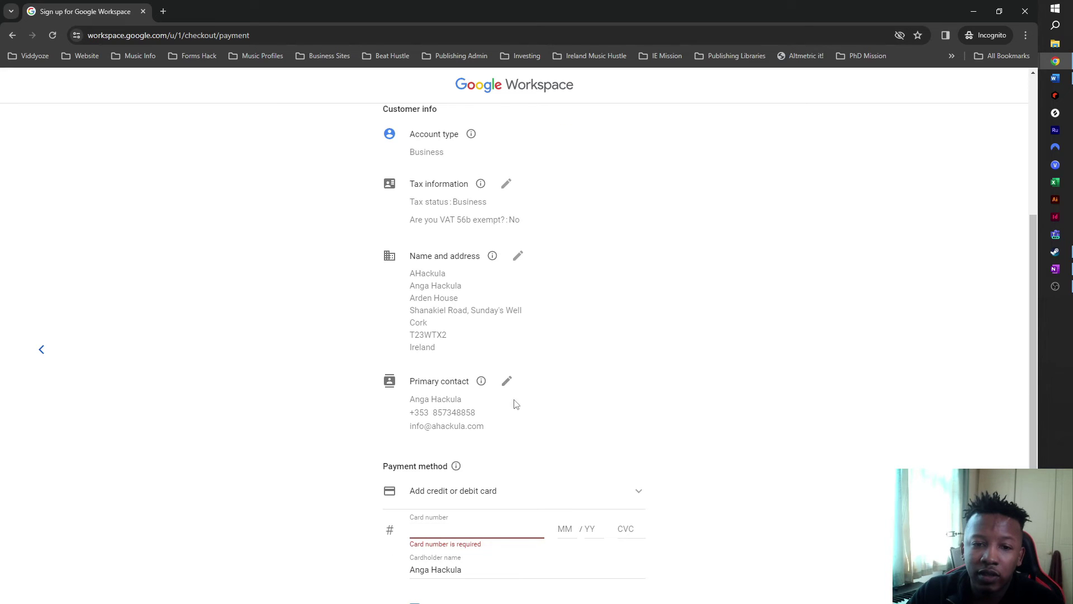
{"action": "scroll", "coordinate": [513, 395], "scroll_direction": "down", "scroll_amount": 2}
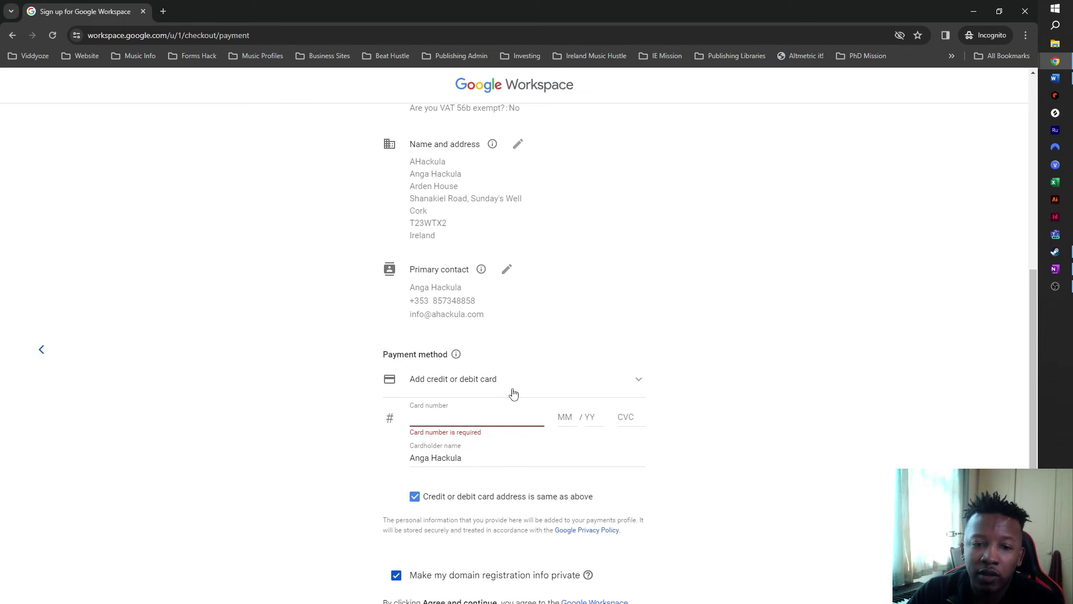
{"action": "scroll", "coordinate": [501, 399], "scroll_direction": "down", "scroll_amount": 2}
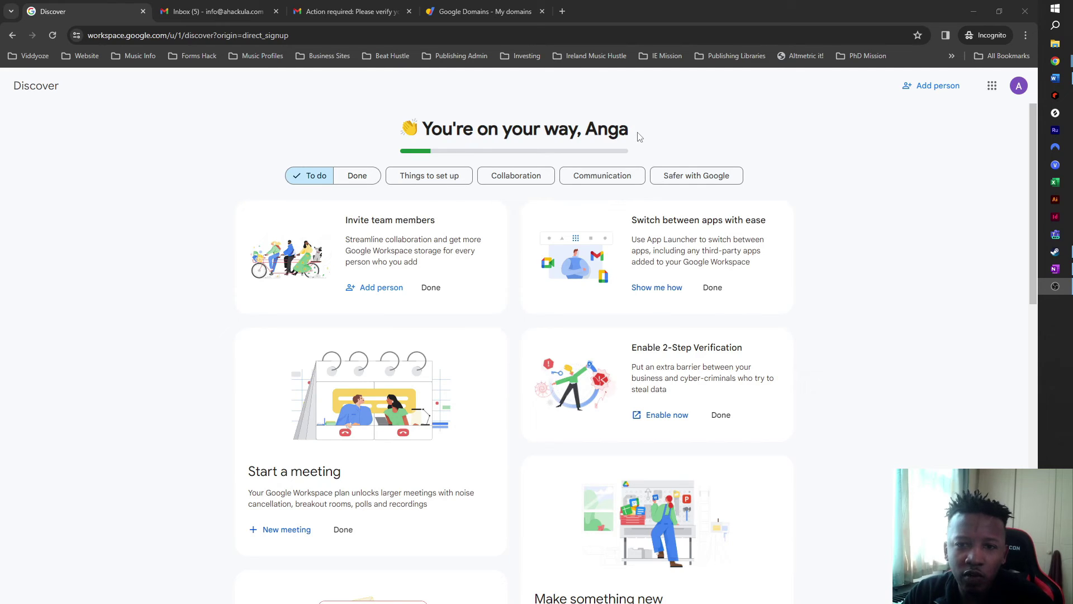
Step: Scroll the Discover welcome page and go to the new account's Gmail inbox
{"action": "scroll", "coordinate": [574, 310], "scroll_direction": "down", "scroll_amount": 4}
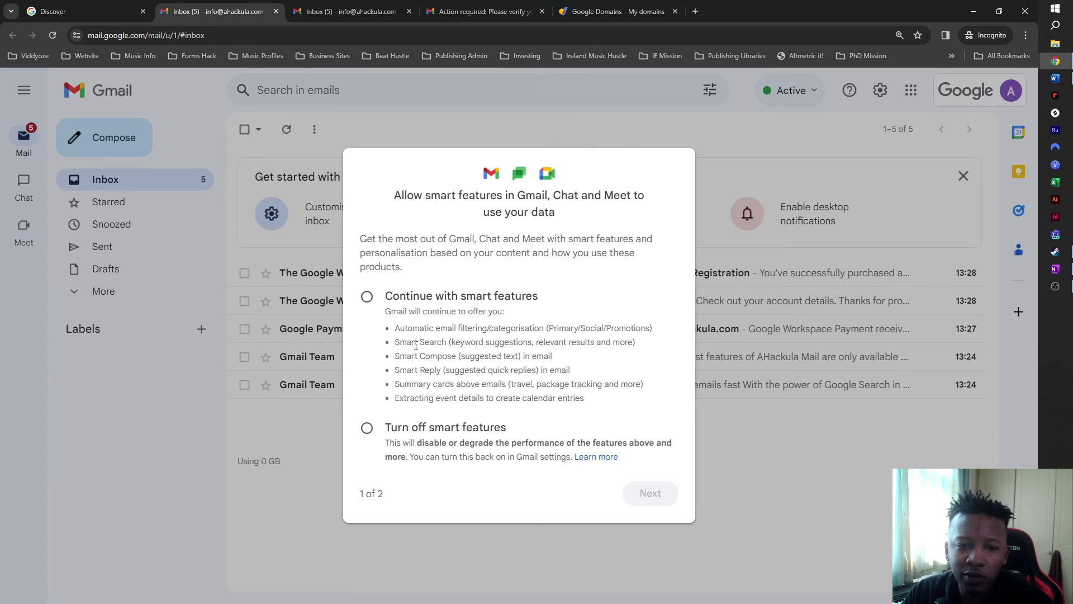
Step: Keep smart features in Gmail, Chat and Meet and allow personalising other Google products
{"action": "left_click", "coordinate": [367, 298]}
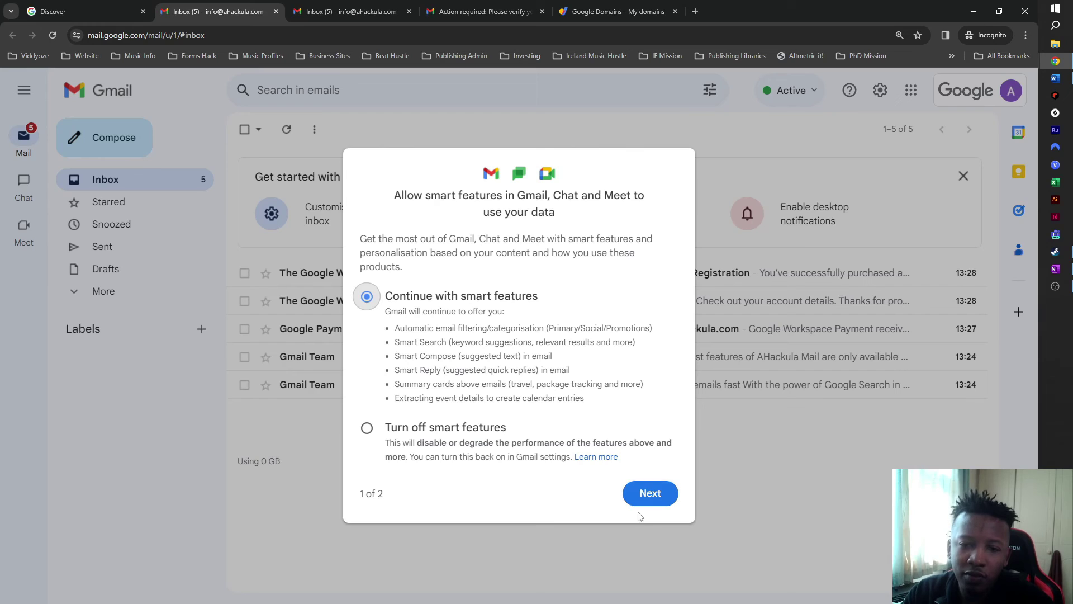
{"action": "left_click", "coordinate": [648, 497]}
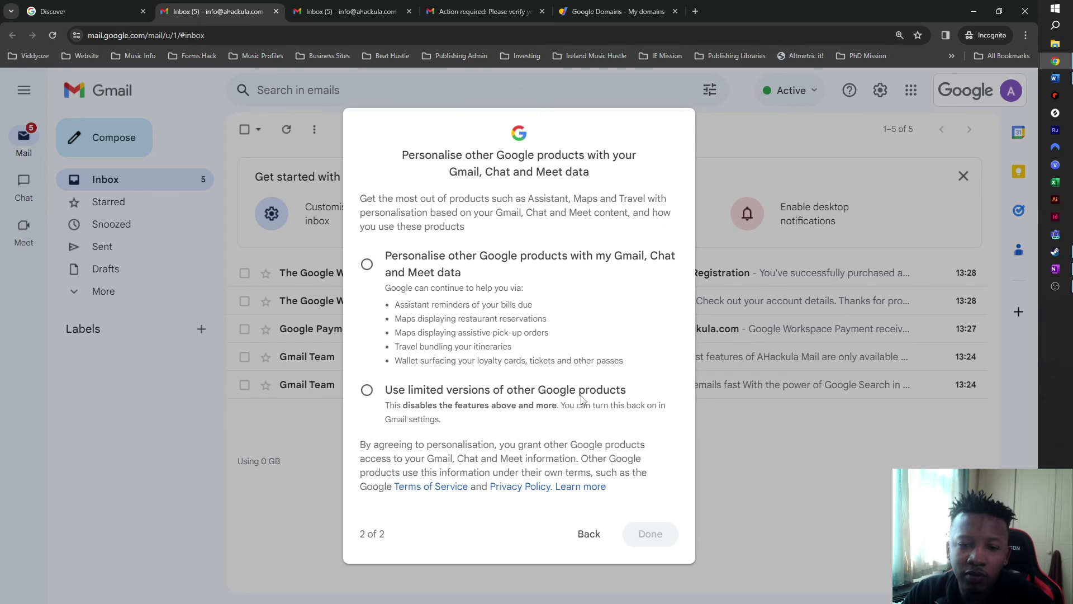
{"action": "left_click", "coordinate": [367, 266]}
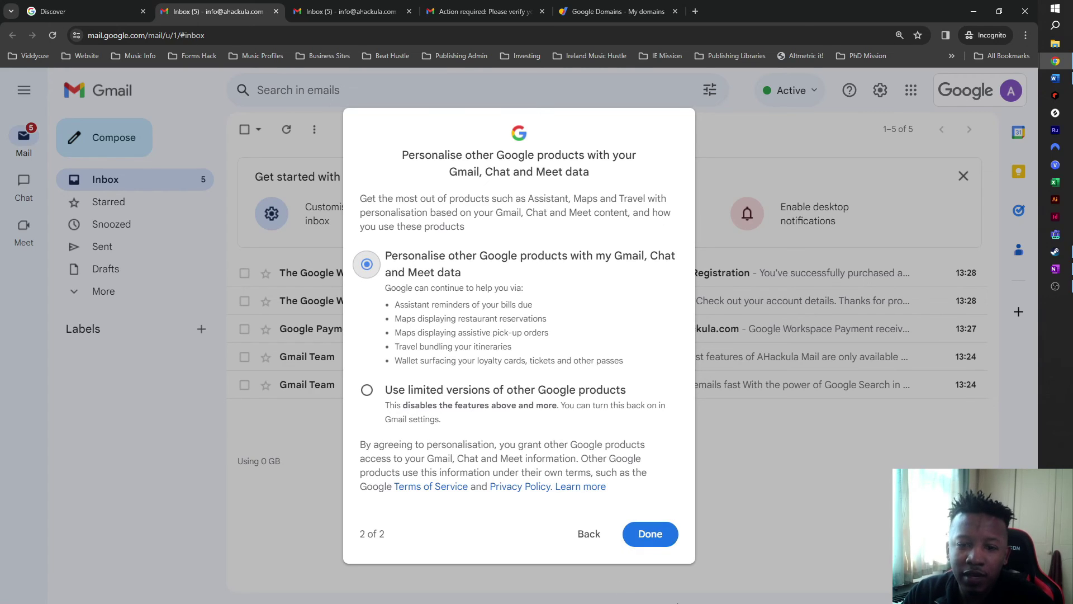
{"action": "left_click", "coordinate": [649, 532]}
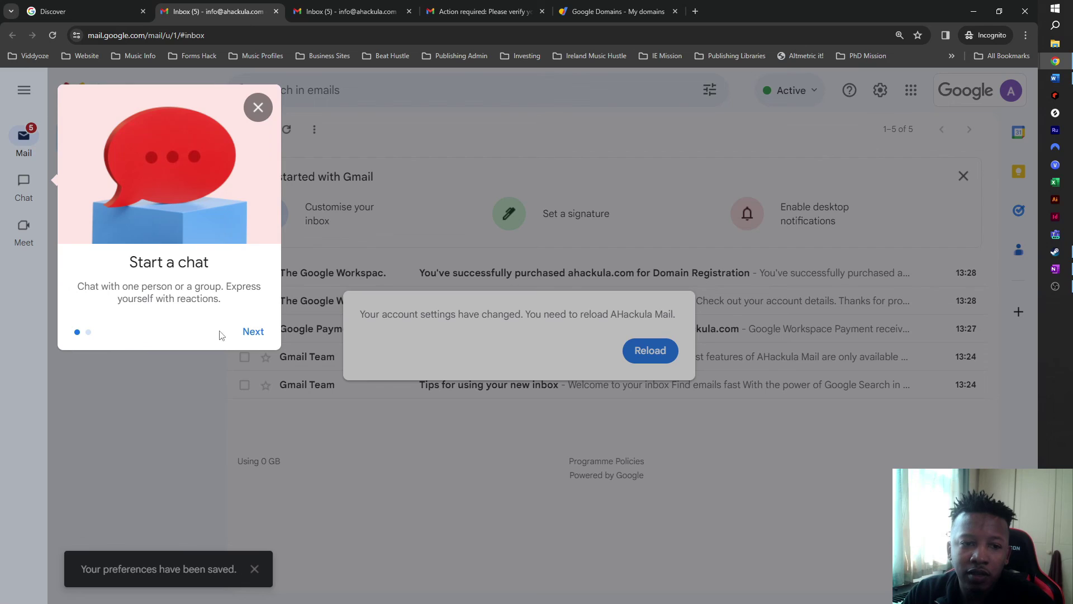
Step: Dismiss the onboarding tips, reload Gmail, and close the Pause mobile notifications prompt
{"action": "left_click", "coordinate": [253, 335]}
{"action": "left_click", "coordinate": [252, 335]}
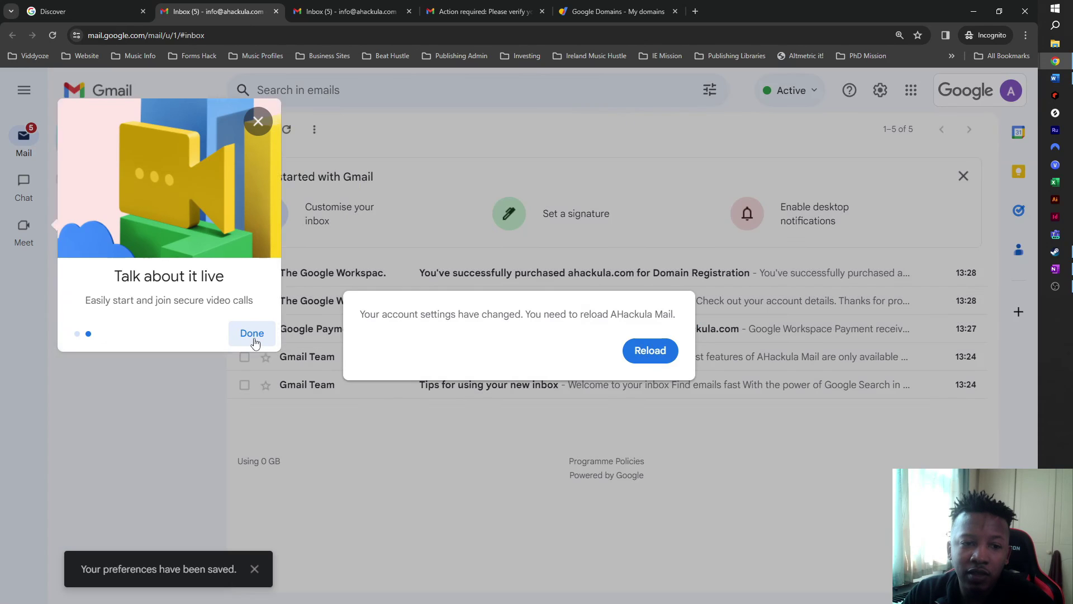
{"action": "left_click", "coordinate": [642, 365]}
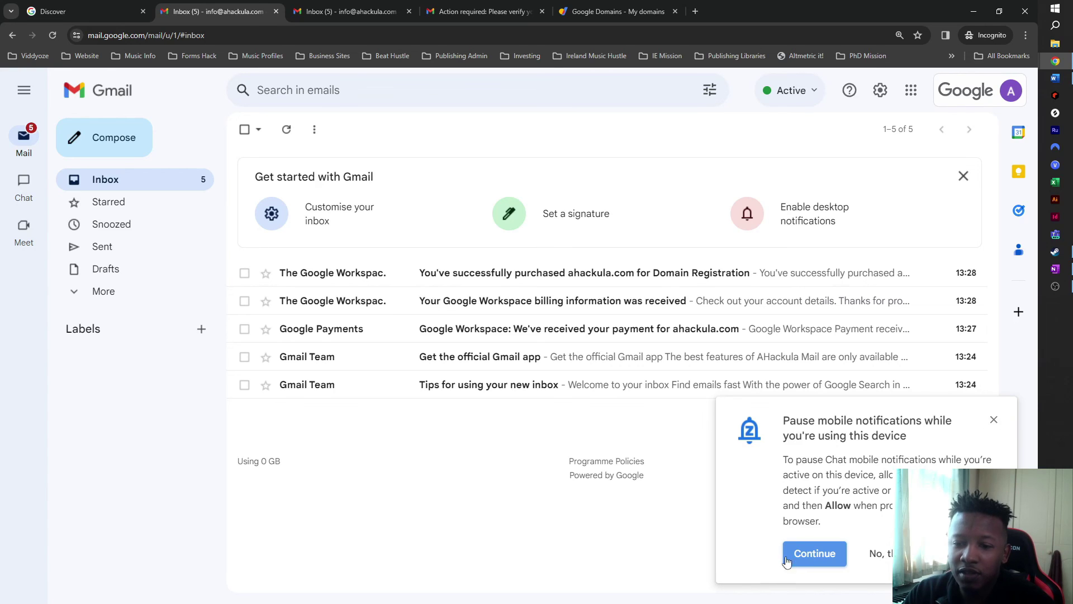
{"action": "left_click", "coordinate": [803, 557]}
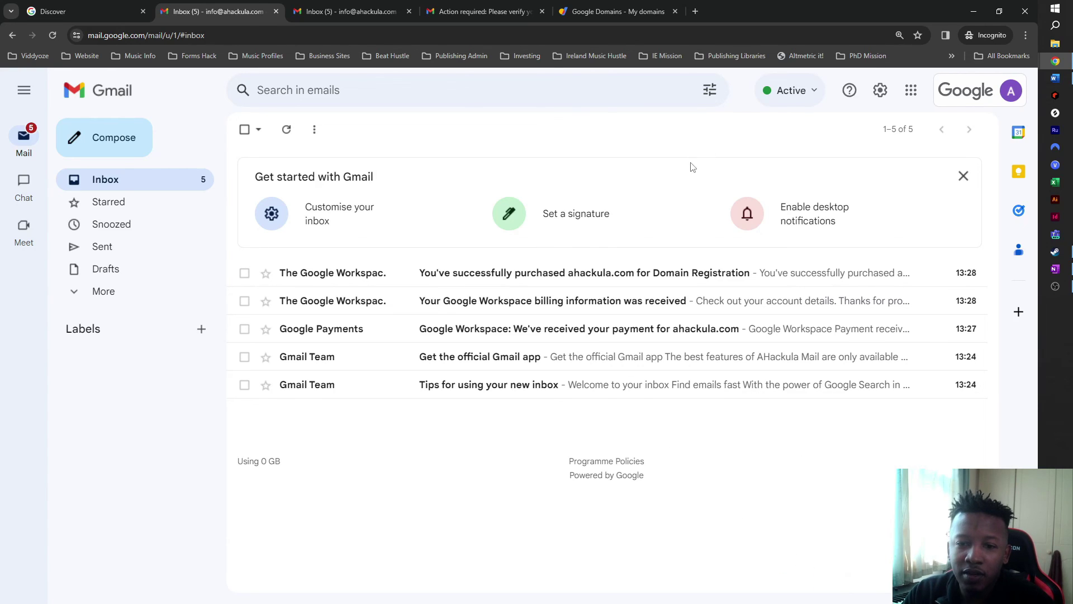